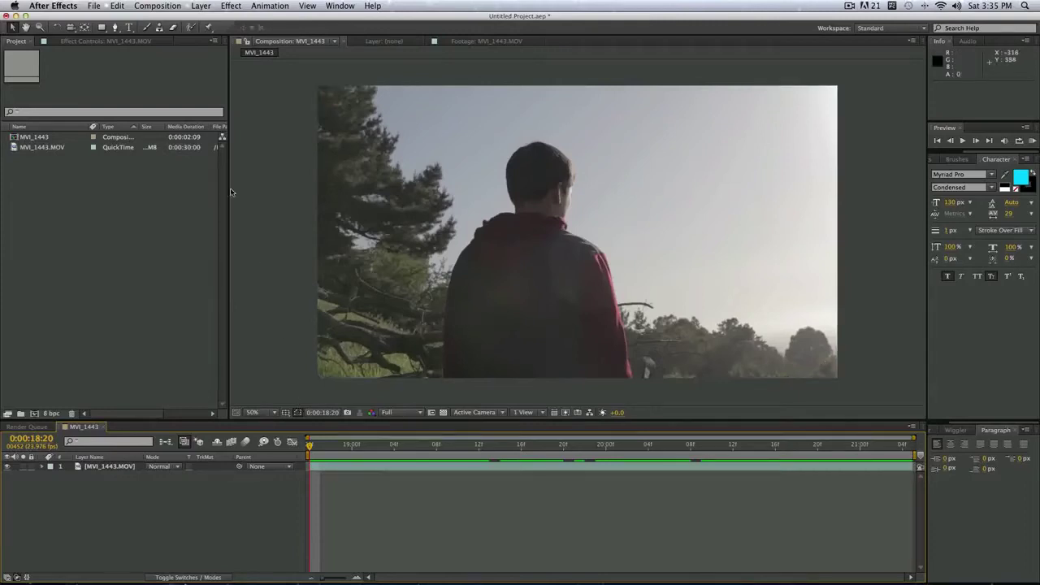
- Duplicate the MVI_1443.MOV layer and rename the upper copy ROTO LAYER
{"action": "left_click", "coordinate": [361, 280]}
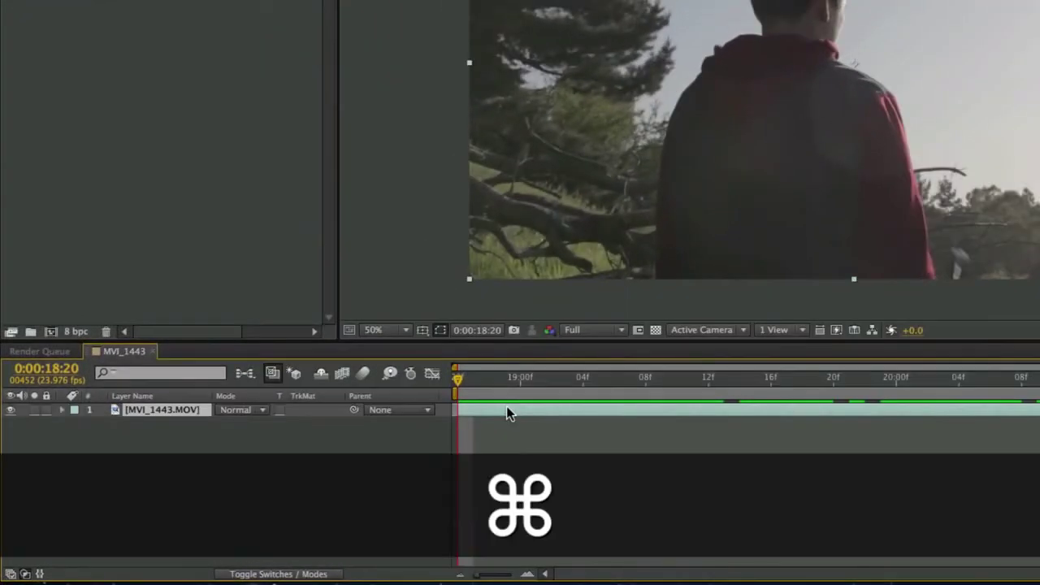
{"action": "key", "text": "super+d"}
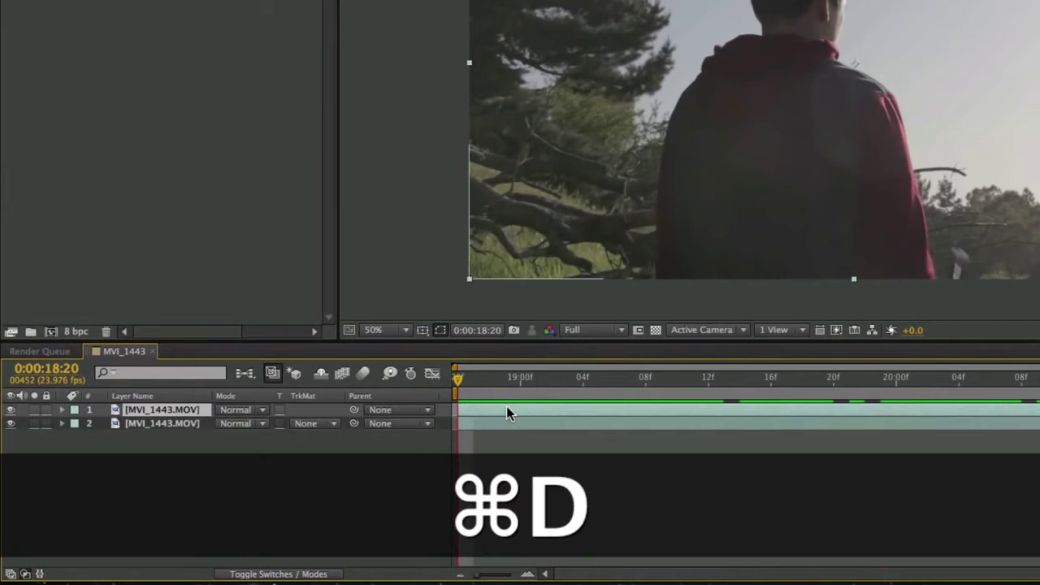
{"action": "right_click", "coordinate": [143, 416]}
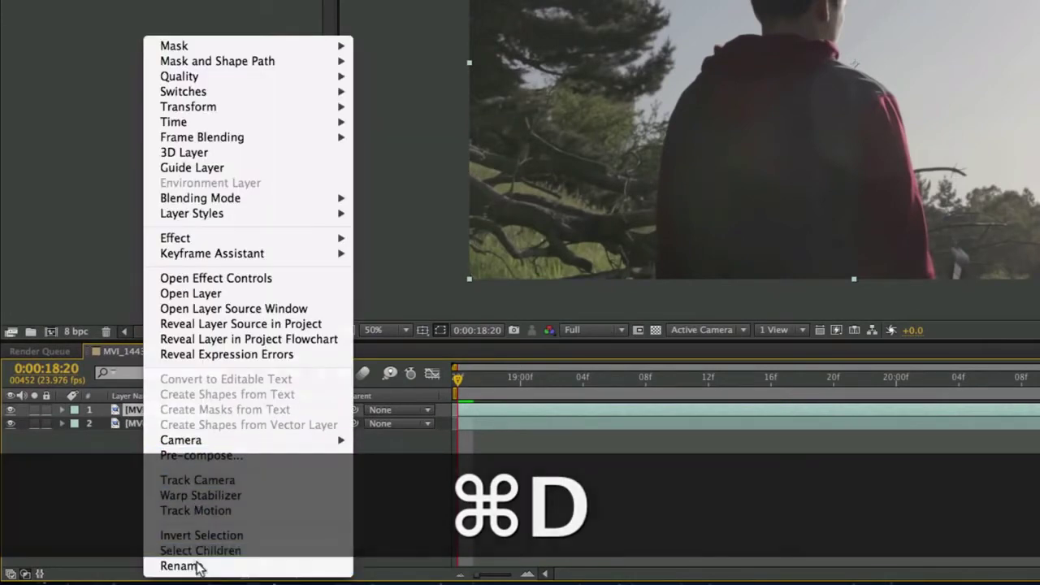
{"action": "left_click", "coordinate": [200, 564]}
{"action": "type", "text": "ROTO LAY"}
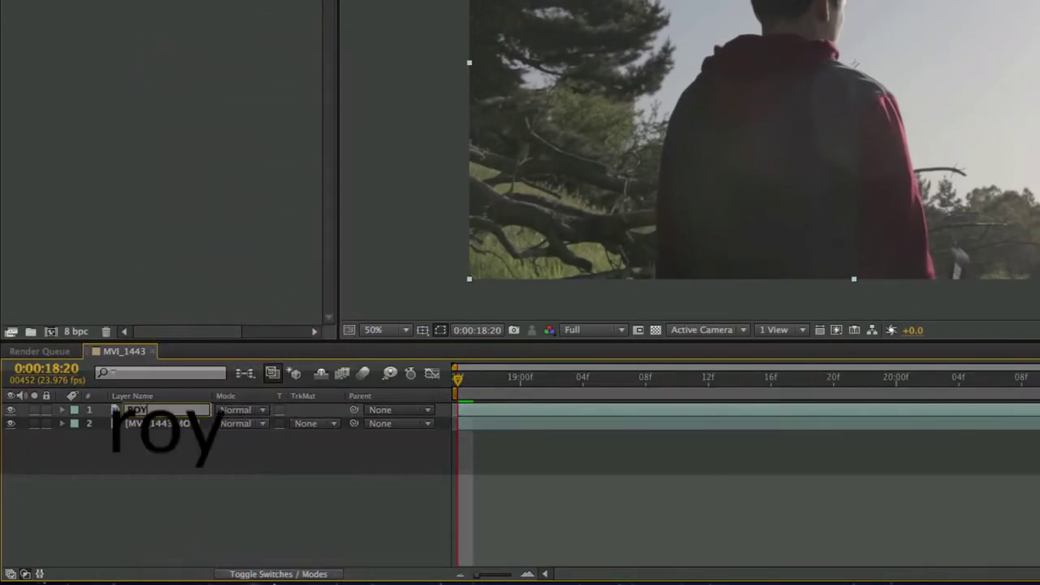
{"action": "type", "text": "ER"}
{"action": "key", "text": "Return"}
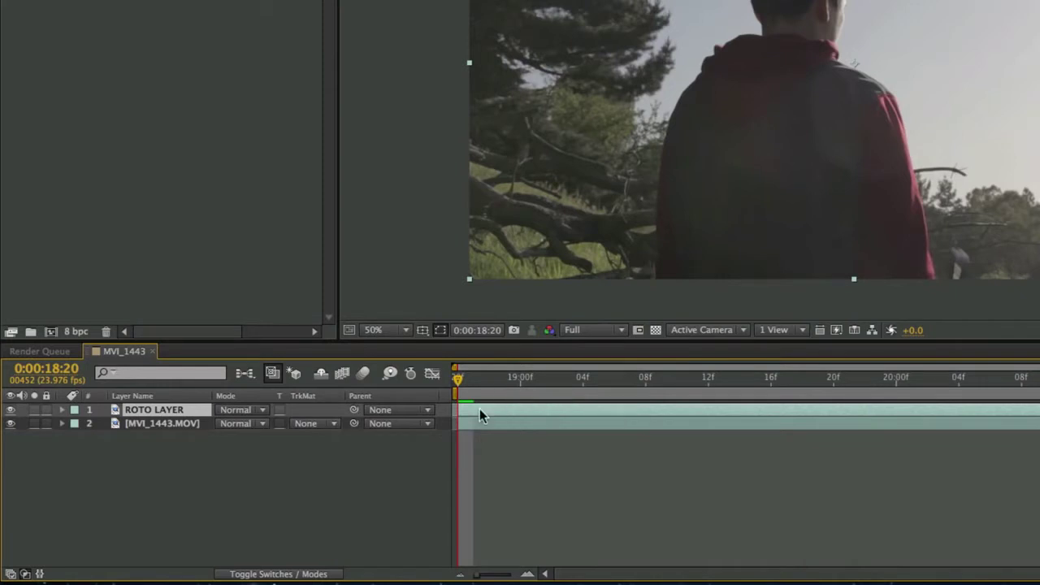
- Open ROTO LAYER for editing and outline the man with the Roto Brush, subtracting the excess selection beside his face
{"action": "double_click", "coordinate": [142, 410]}
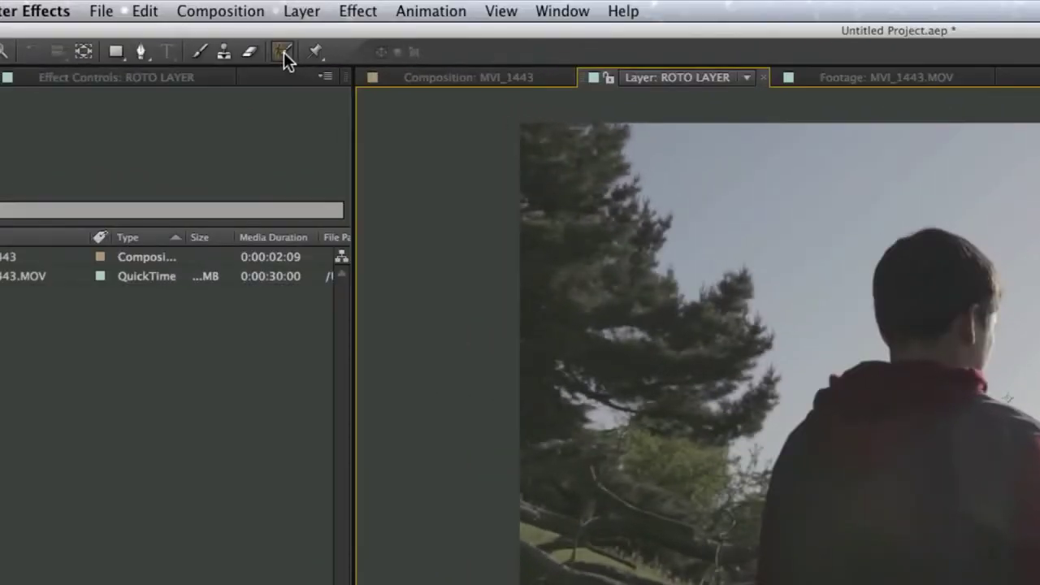
{"action": "left_click", "coordinate": [283, 51]}
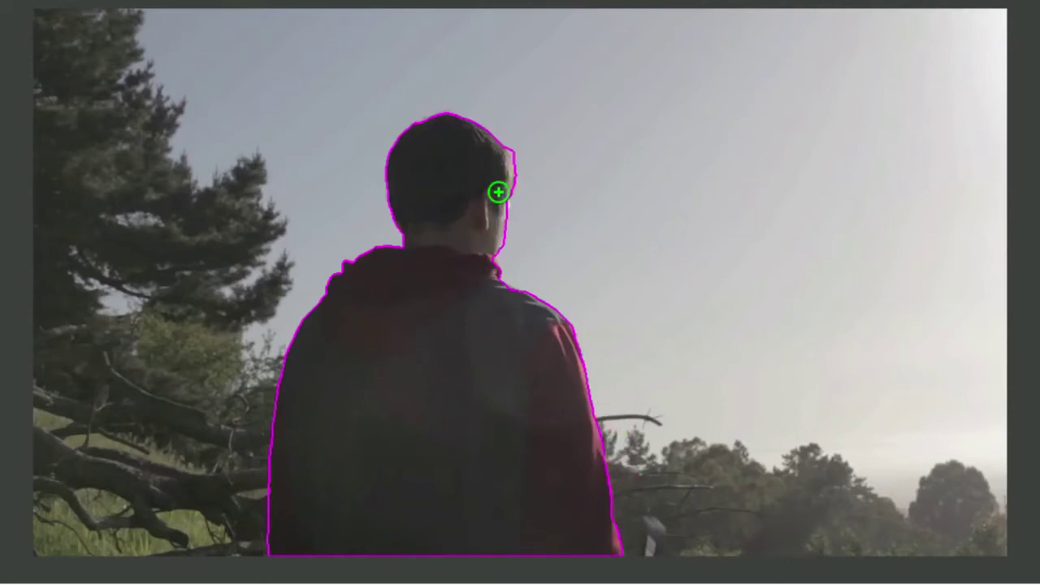
{"action": "key", "text": "alt"}
{"action": "left_click", "coordinate": [515, 147]}
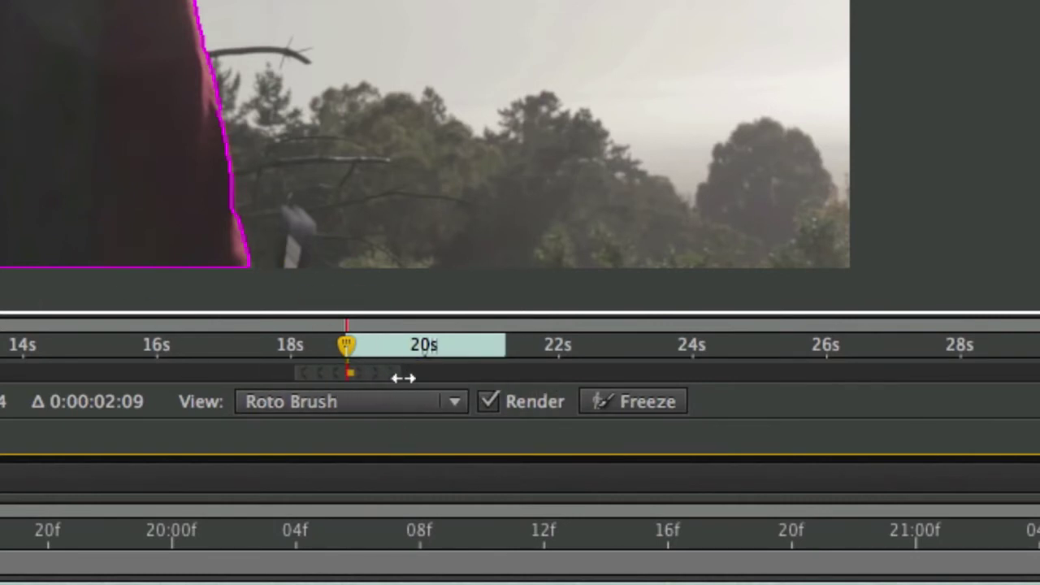
- Extend the Roto Brush span past the end of the clip and play it to propagate the outline
{"action": "left_click_drag", "start_coordinate": [403, 378], "coordinate": [517, 383]}
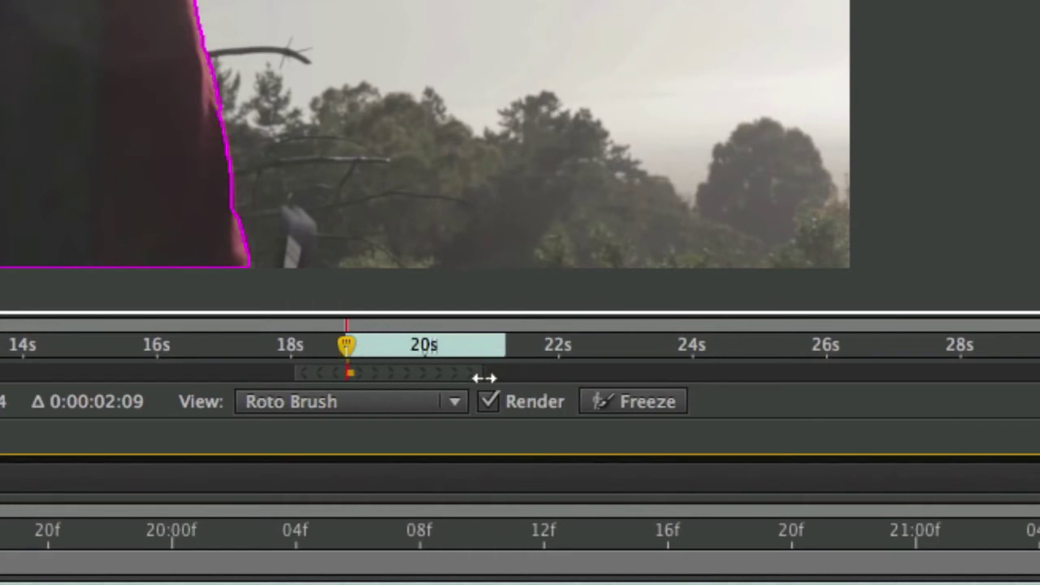
{"action": "mouse_move", "coordinate": [470, 376]}
{"action": "left_mouse_down"}
{"action": "mouse_move", "coordinate": [533, 376]}
{"action": "mouse_move", "coordinate": [385, 378]}
{"action": "mouse_move", "coordinate": [528, 374]}
{"action": "left_mouse_up"}
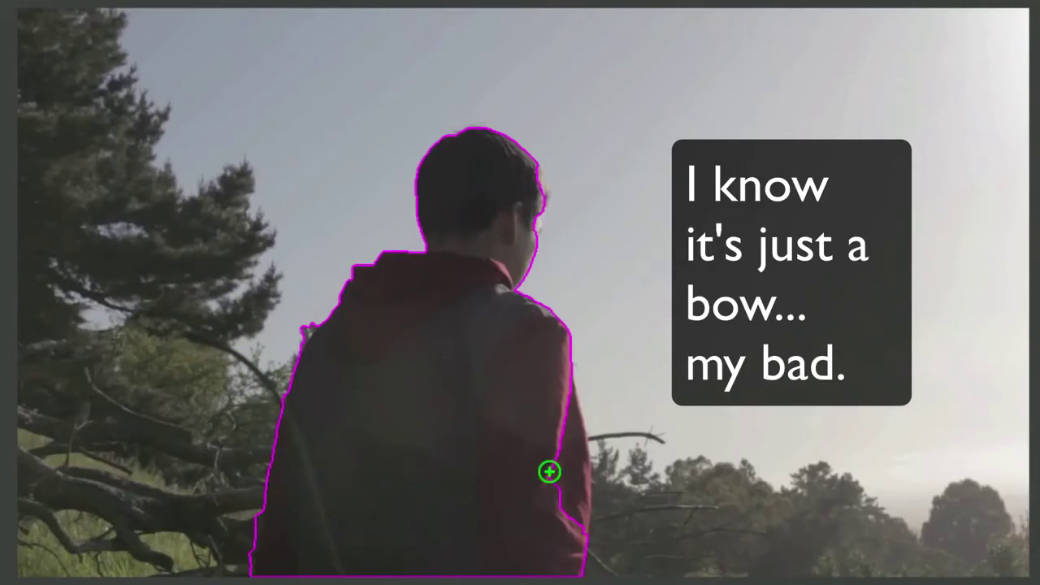
{"action": "key", "text": "space"}
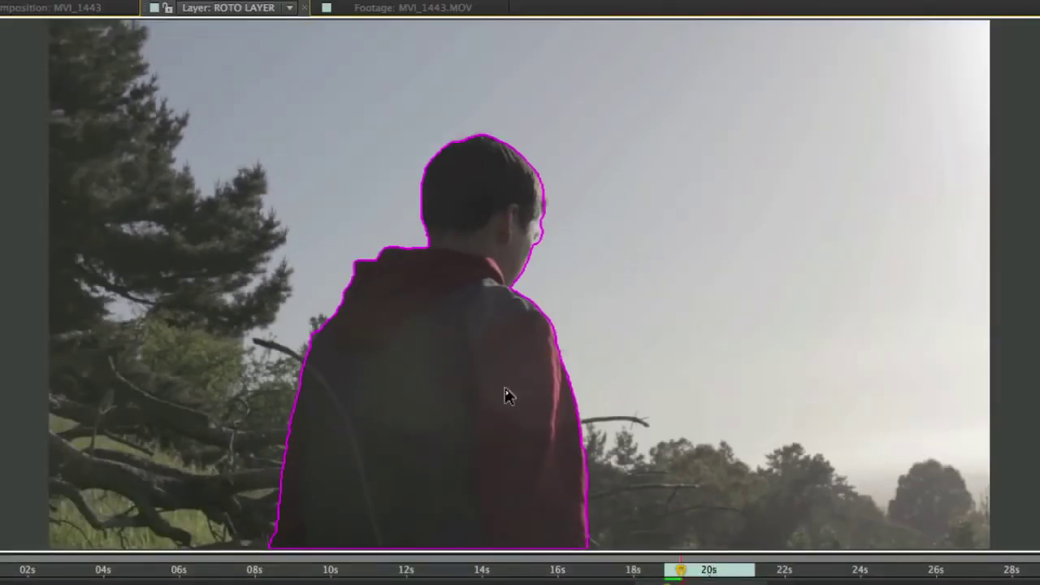
- Refine the Roto Brush outline along the edge of the man's back and shoulder while advancing frame by frame
{"action": "mouse_move", "coordinate": [289, 382]}
{"action": "left_mouse_down"}
{"action": "mouse_move", "coordinate": [288, 432]}
{"action": "mouse_move", "coordinate": [302, 418]}
{"action": "left_mouse_up"}
{"action": "key", "text": "Page_Down"}
{"action": "key", "text": "Page_Down"}
{"action": "key", "text": "Page_Down"}
{"action": "key", "text": "Page_Down"}
{"action": "key", "text": "Page_Down"}
{"action": "key", "text": "Page_Down"}
{"action": "left_click_drag", "start_coordinate": [311, 325], "coordinate": [296, 343]}
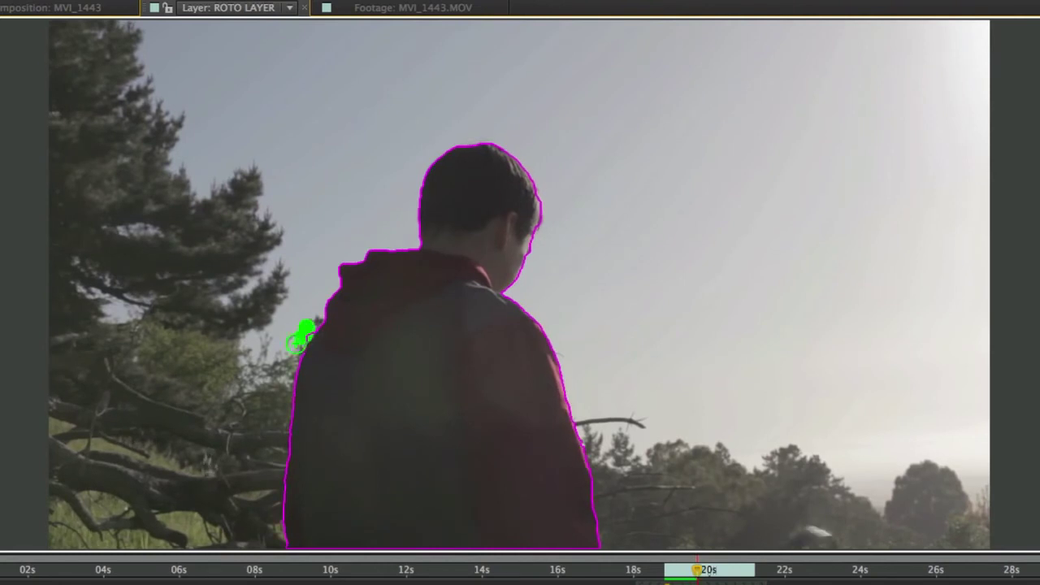
{"action": "key", "text": "super+z"}
- Step through the remaining frames of the clip to examine how the Roto Brush outline follows the man
{"action": "key", "text": "Page_Down"}
{"action": "key", "text": "Page_Down"}
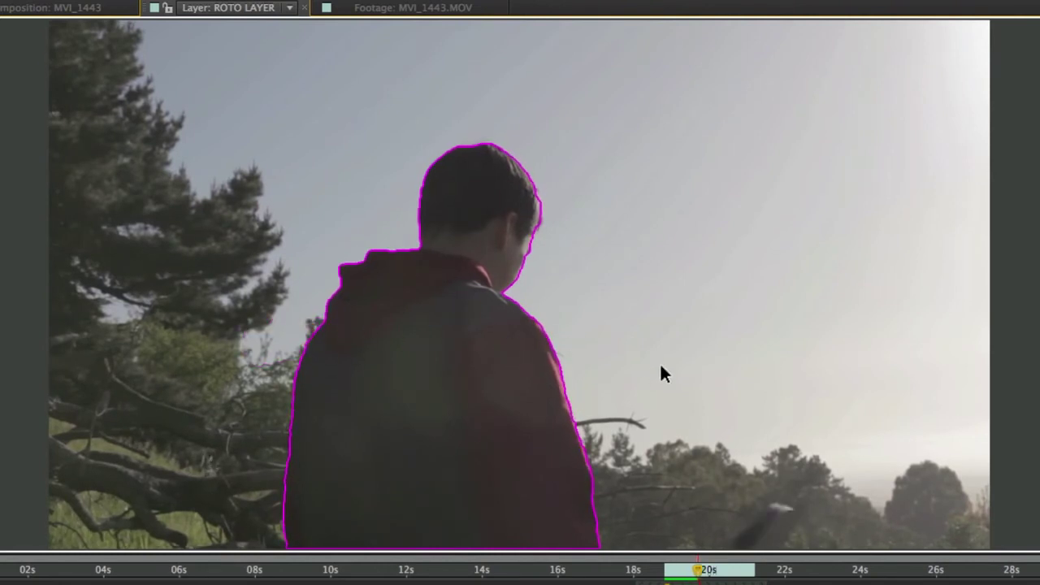
{"action": "key", "text": "Page_Down"}
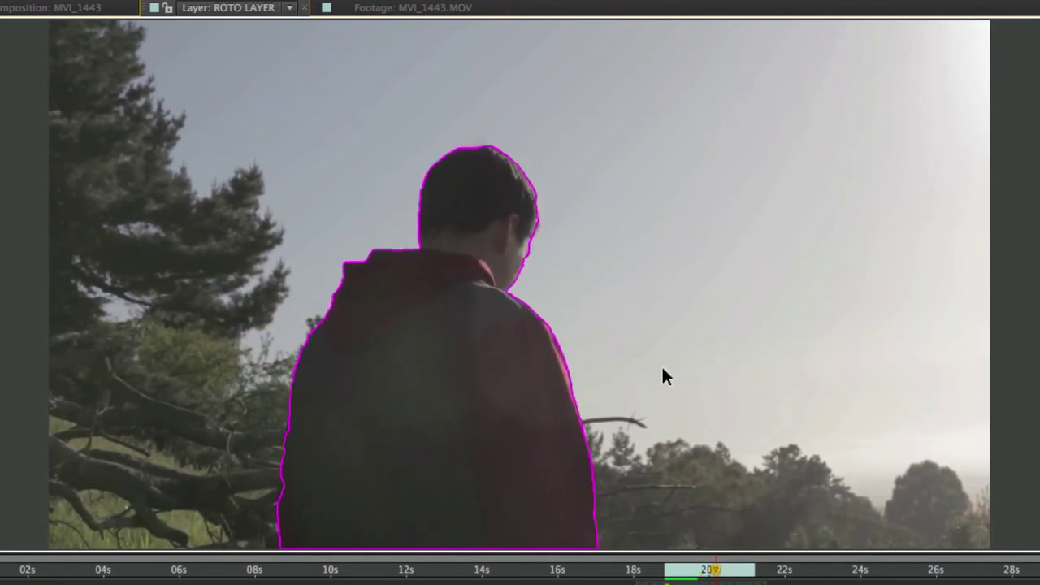
{"action": "left_click", "coordinate": [987, 0]}
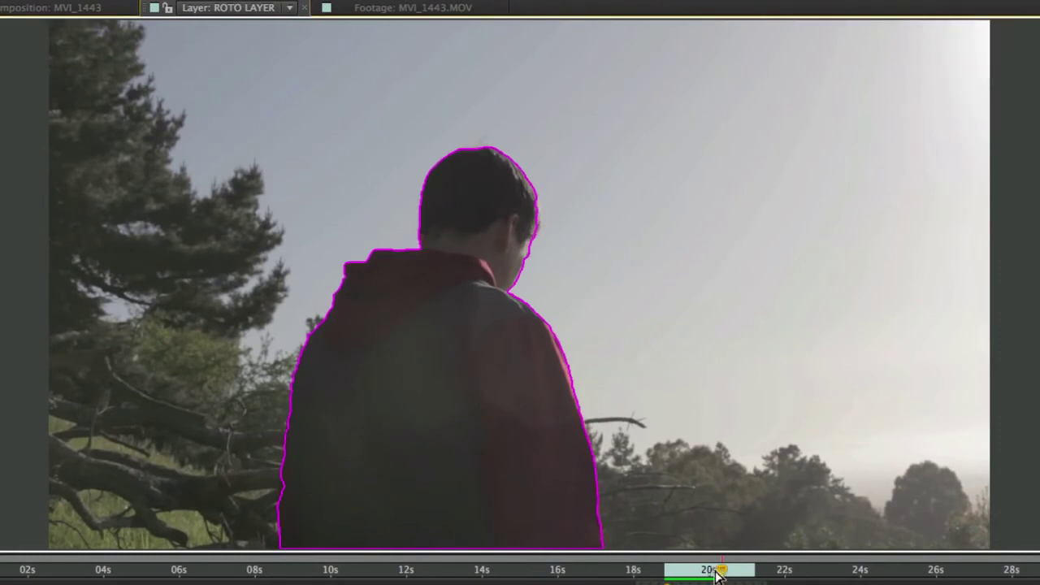
{"action": "key", "text": "Page_Down"}
{"action": "key", "text": "Page_Down"}
{"action": "key", "text": "Page_Down"}
{"action": "key", "text": "Page_Down"}
{"action": "key", "text": "Page_Down"}
{"action": "key", "text": "Page_Down"}
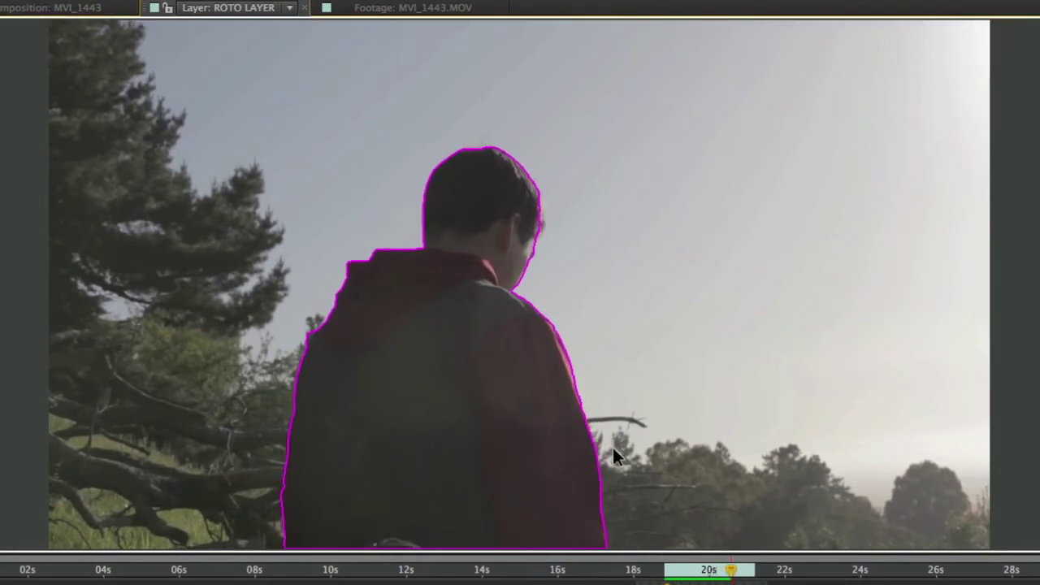
{"action": "key", "text": "Page_Down"}
{"action": "key", "text": "Page_Down"}
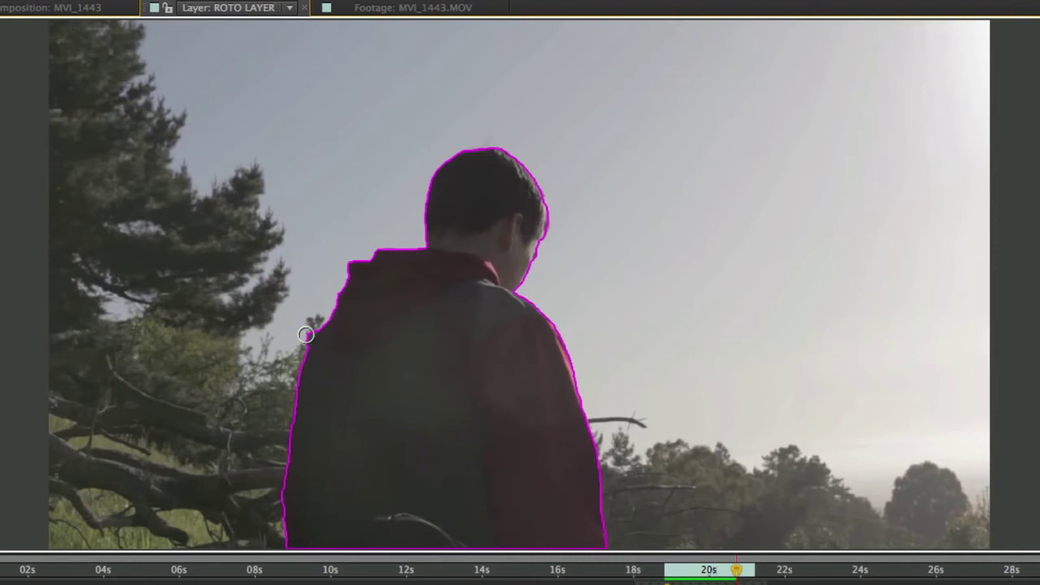
{"action": "key", "text": "space"}
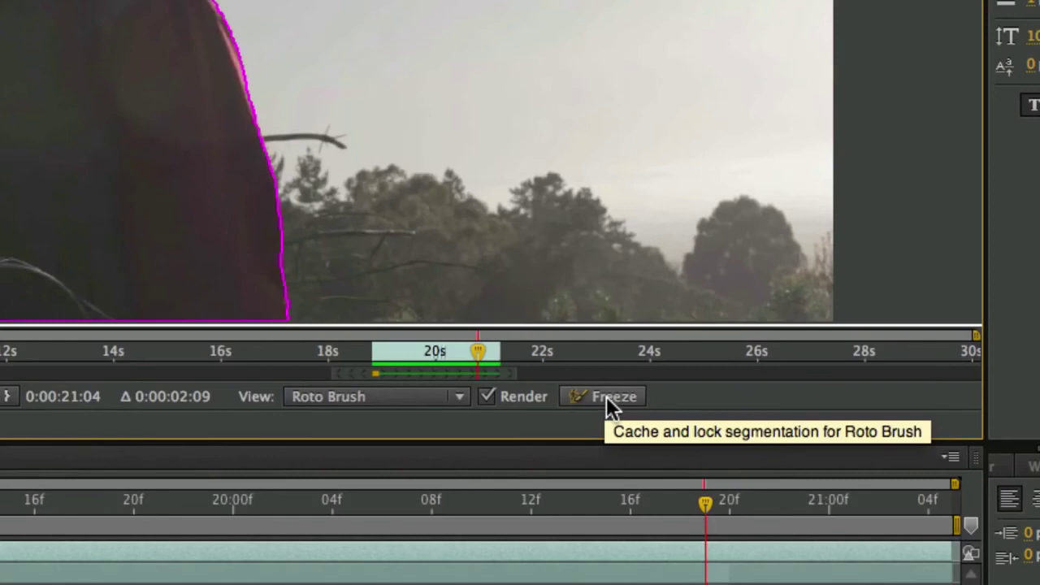
- Freeze the Roto Brush segmentation and go back to the start of the MVI_1443 composition
{"action": "left_click", "coordinate": [606, 396]}
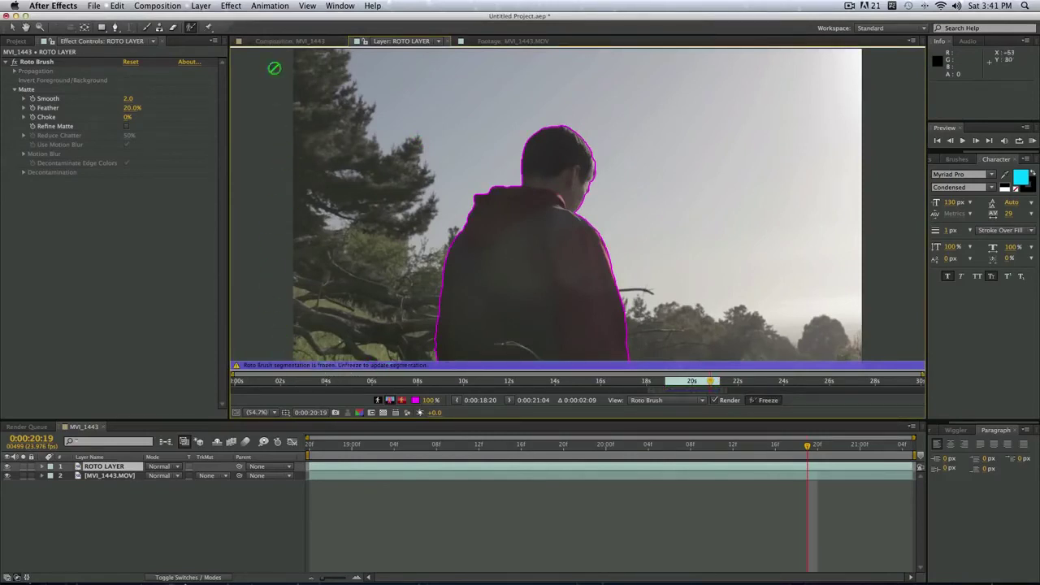
{"action": "left_click", "coordinate": [286, 41]}
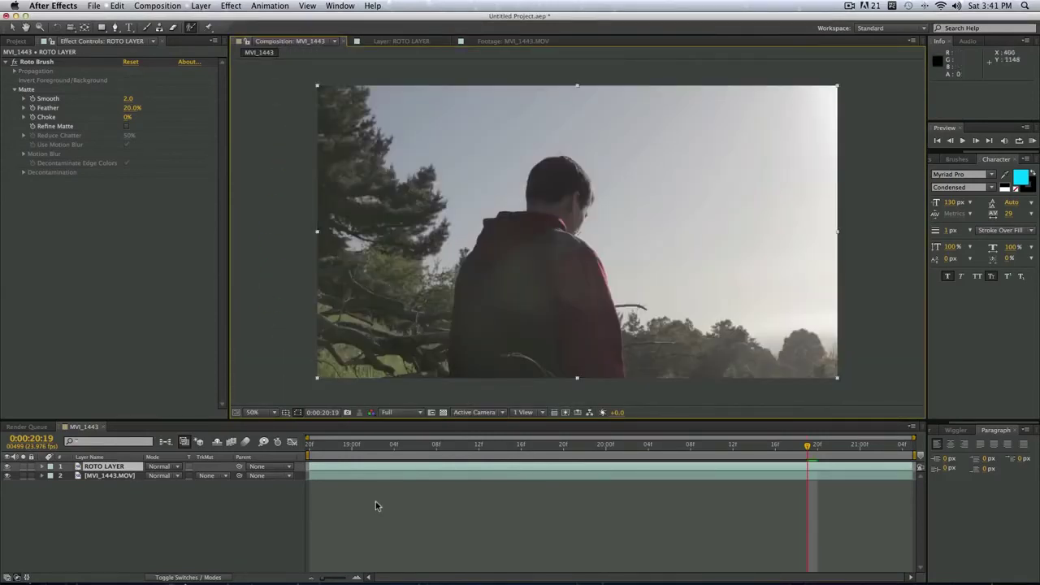
{"action": "key", "text": "v"}
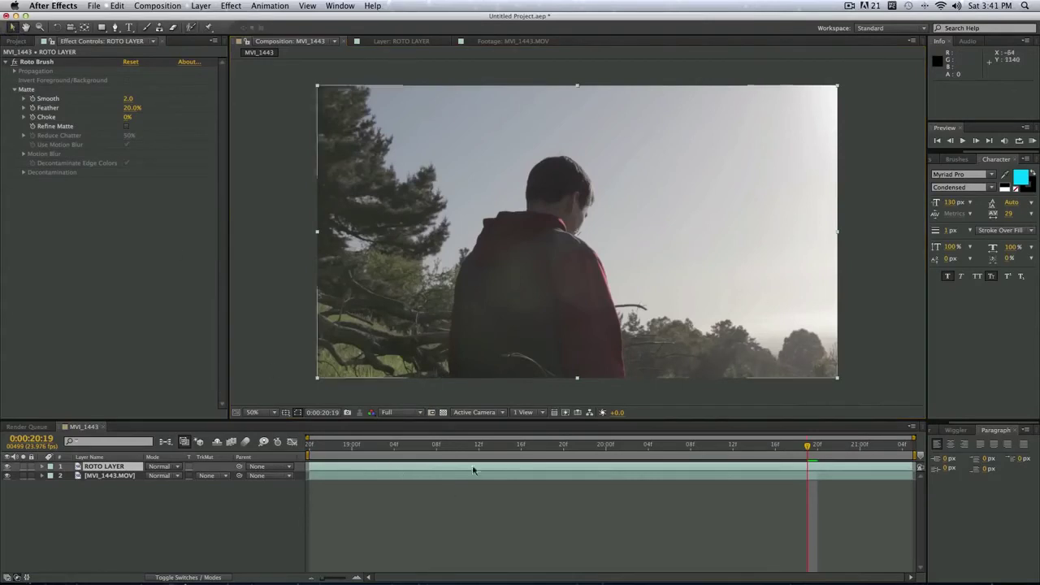
{"action": "left_click_drag", "start_coordinate": [503, 447], "coordinate": [301, 452]}
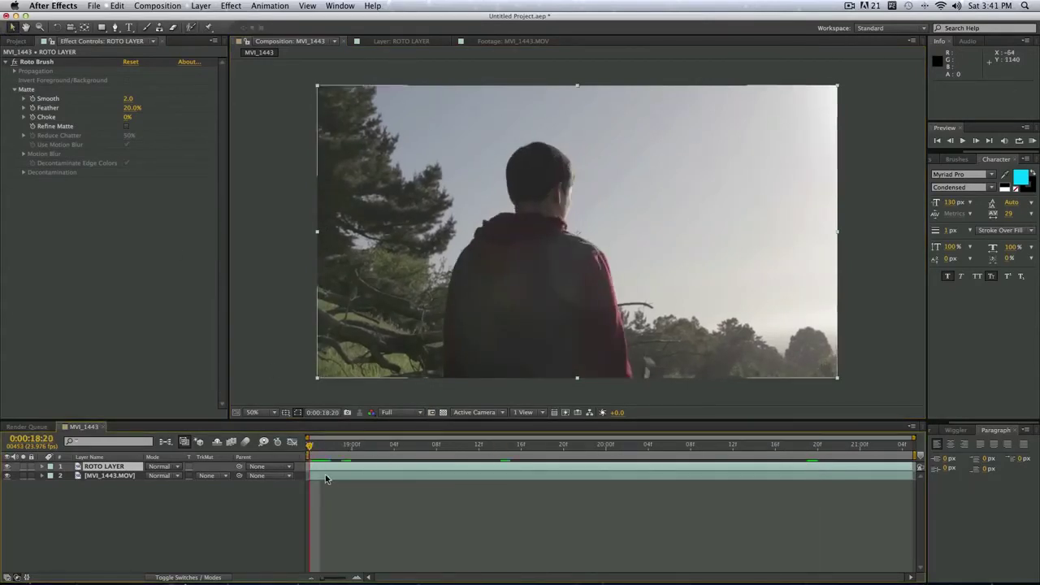
{"action": "left_click", "coordinate": [406, 503]}
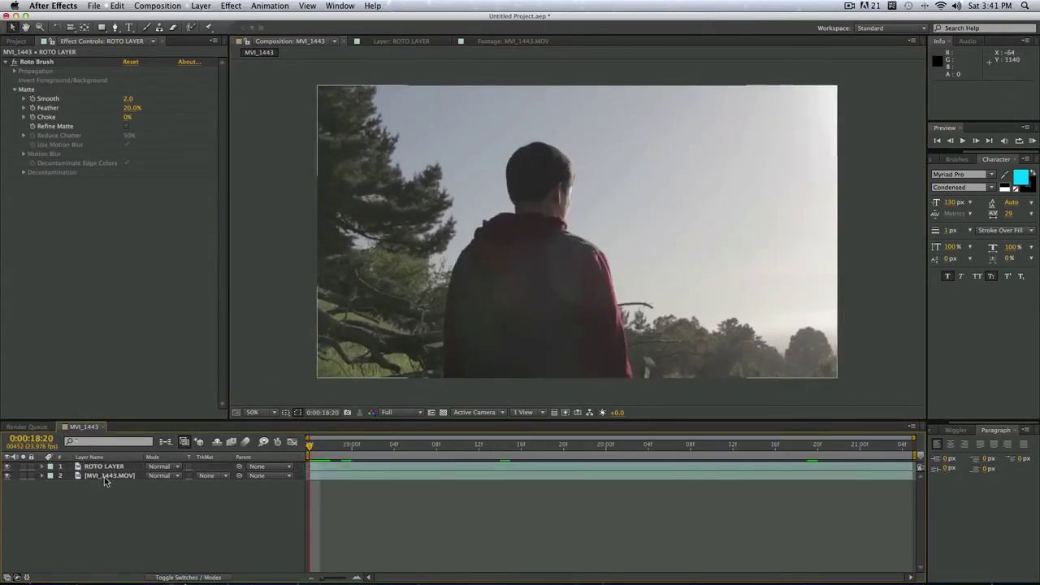
- Apply Color Balance to the MVI_1443.MOV background layer and set its Midtone Blue Balance to 100
{"action": "left_click", "coordinate": [107, 475]}
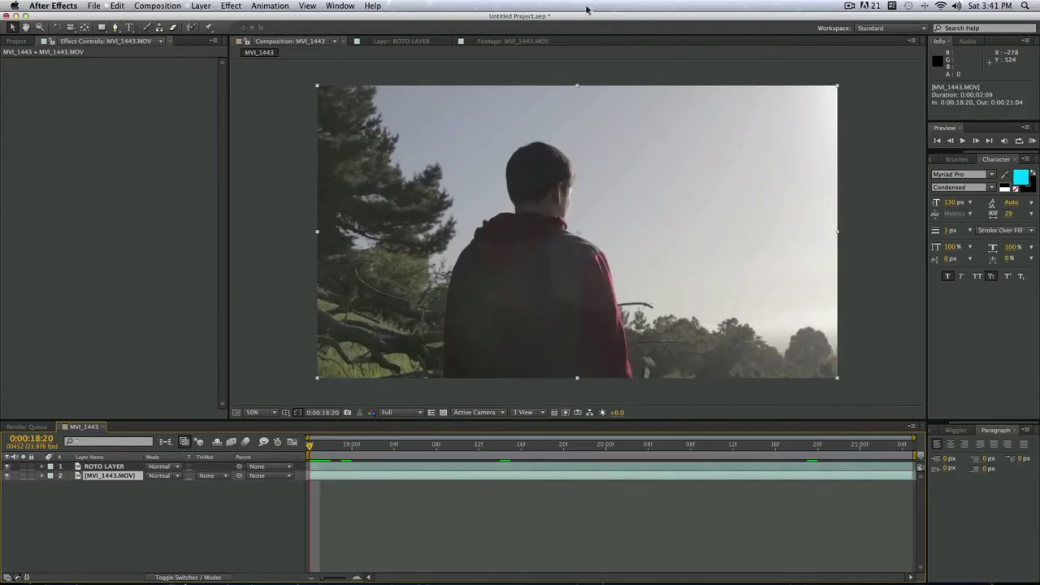
{"action": "left_click", "coordinate": [954, 159]}
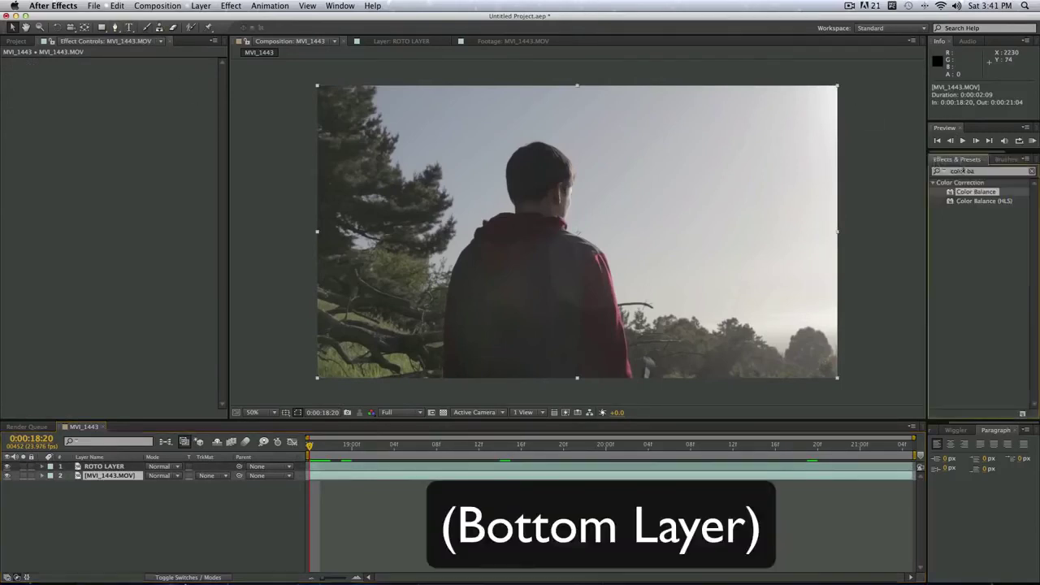
{"action": "left_click_drag", "start_coordinate": [979, 189], "coordinate": [317, 478]}
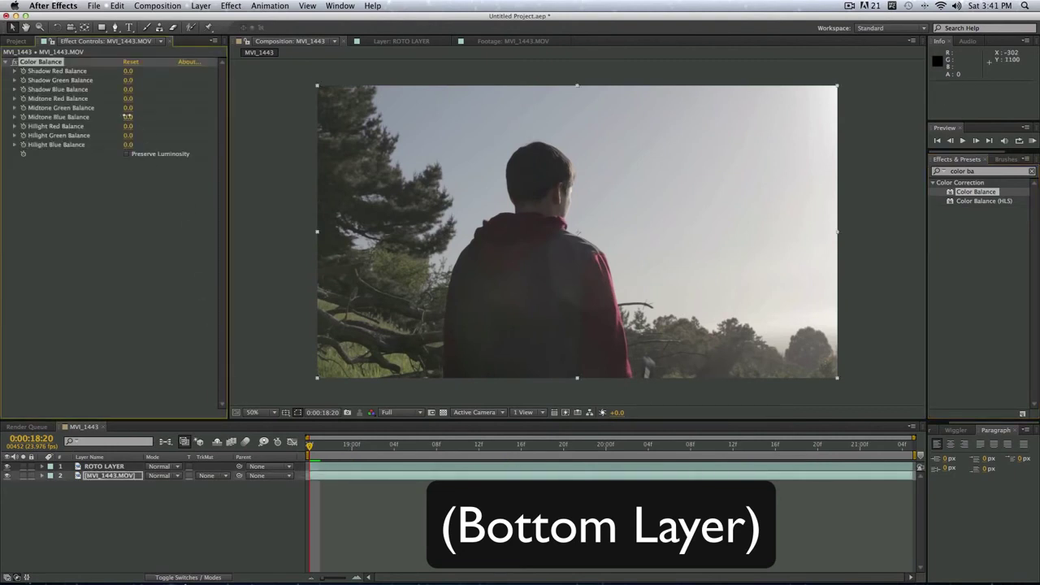
{"action": "left_click_drag", "start_coordinate": [128, 116], "coordinate": [160, 116]}
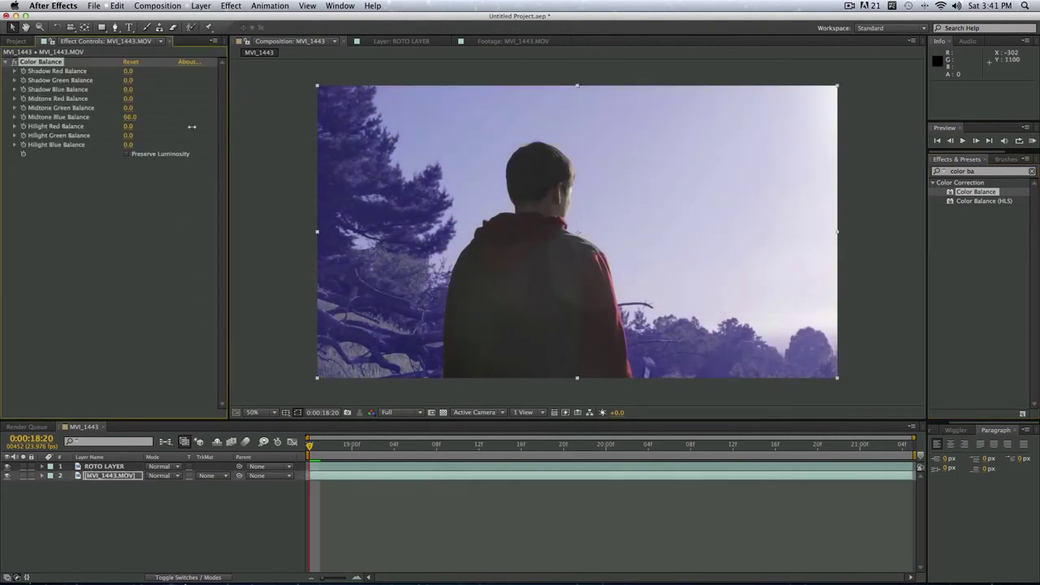
{"action": "left_click_drag", "start_coordinate": [568, 144], "coordinate": [341, 118]}
- Add a text layer reading HELLO THERE and place it between ROTO LAYER and MVI_1443.MOV in the layer order
{"action": "left_click", "coordinate": [134, 30]}
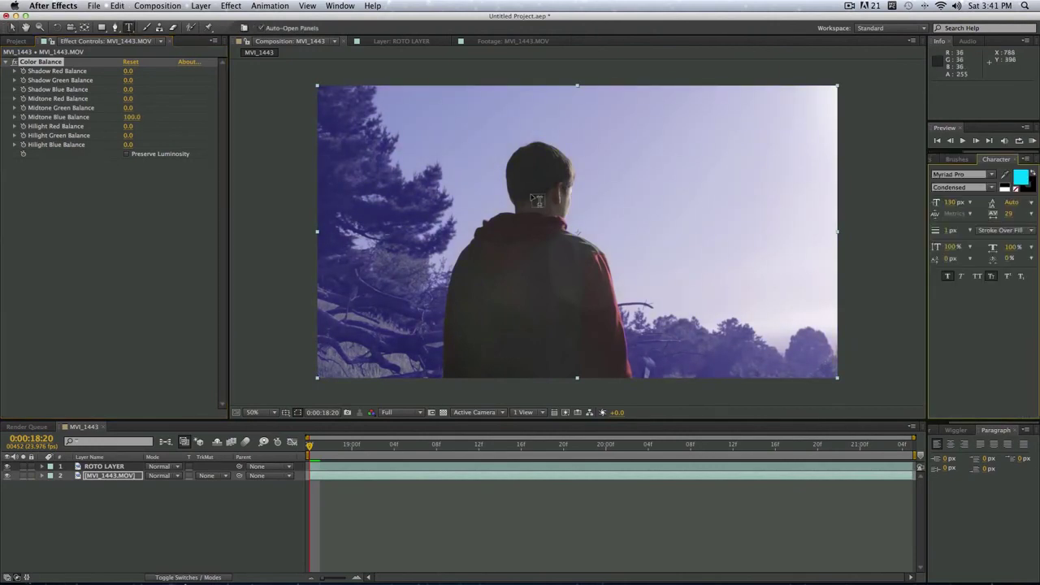
{"action": "left_click", "coordinate": [468, 213]}
{"action": "type", "text": "HELLO THERE"}
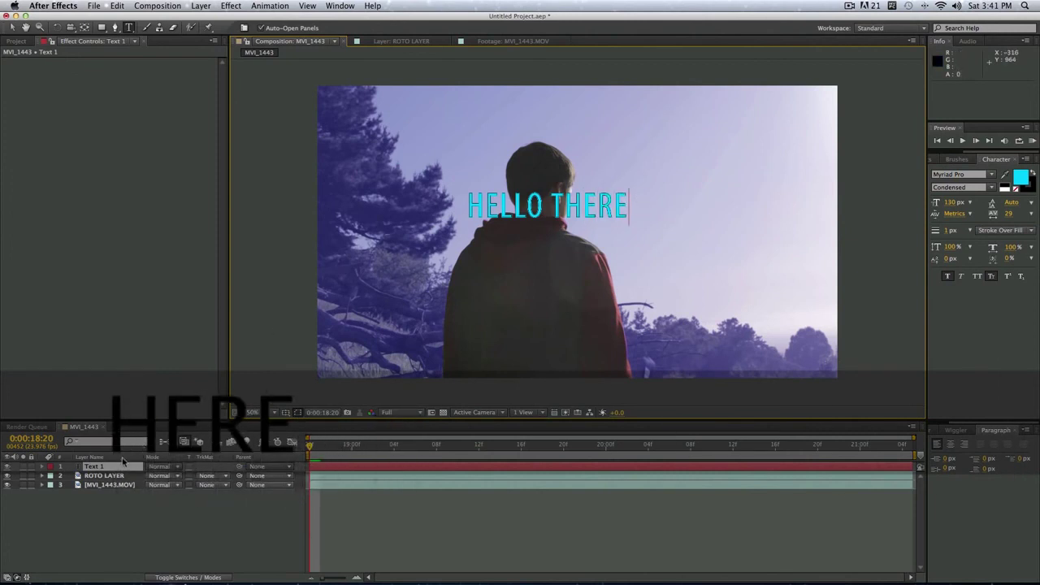
{"action": "left_click_drag", "start_coordinate": [101, 469], "coordinate": [101, 480]}
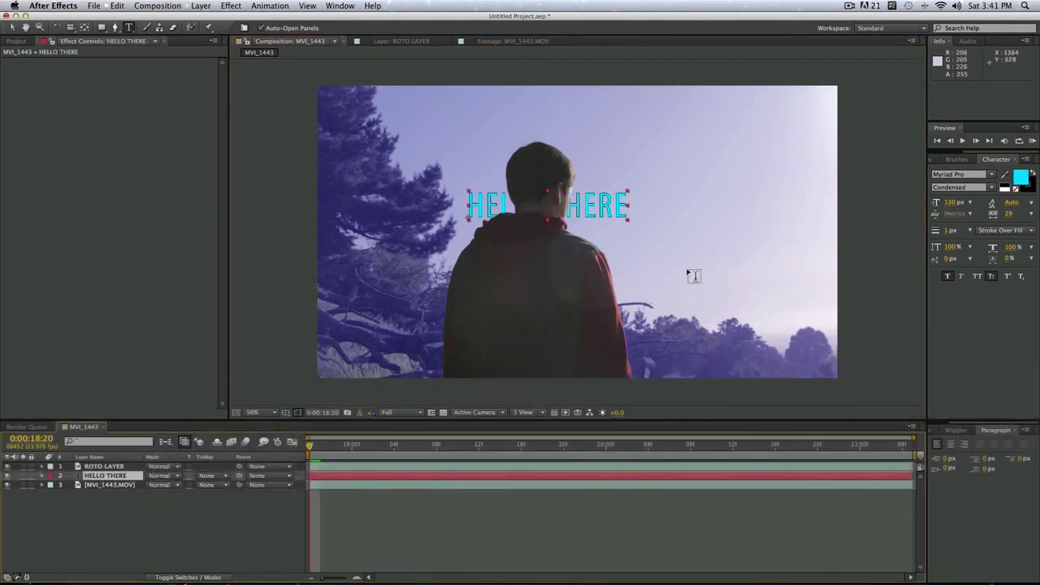
{"action": "key", "text": "v"}
{"action": "left_click_drag", "start_coordinate": [597, 196], "coordinate": [587, 236]}
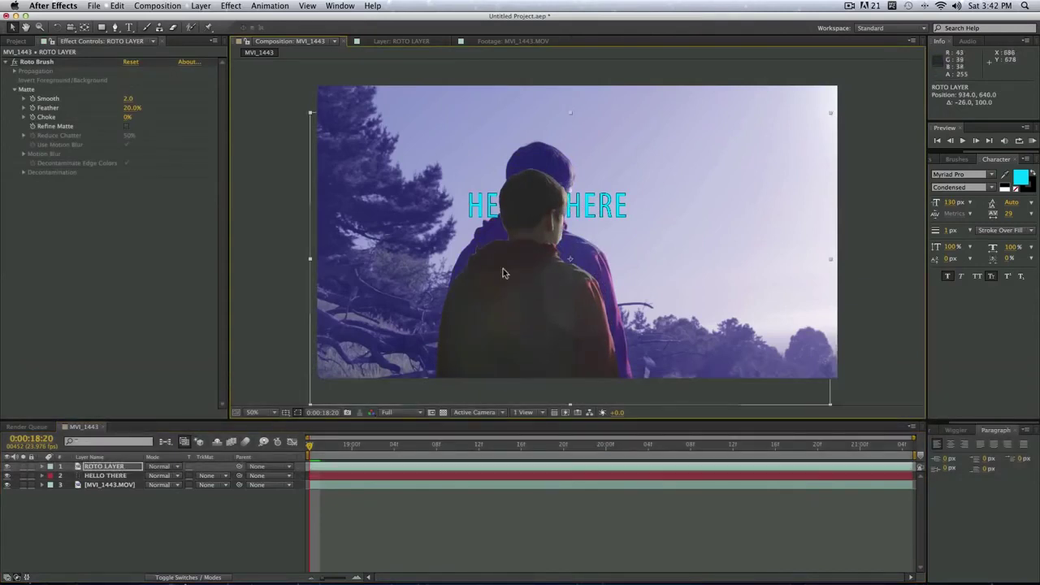
{"action": "key", "text": "super+z"}
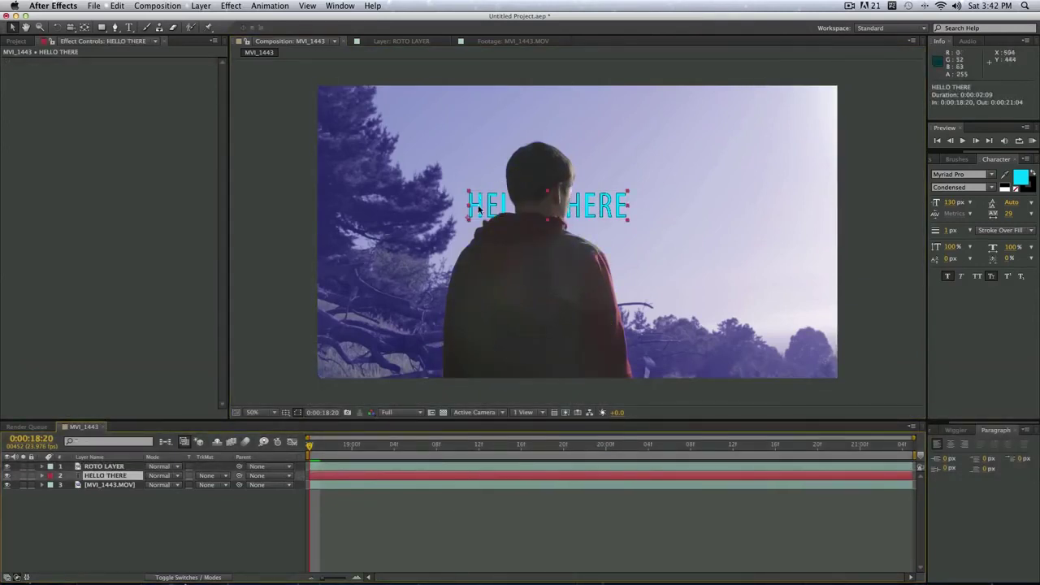
- Move the HELLO THERE text down to the man's shoulders and enlarge it to 312 px so it spans both sides of him
{"action": "left_click_drag", "start_coordinate": [478, 204], "coordinate": [466, 254]}
{"action": "key", "text": "space"}
{"action": "key", "text": "space"}
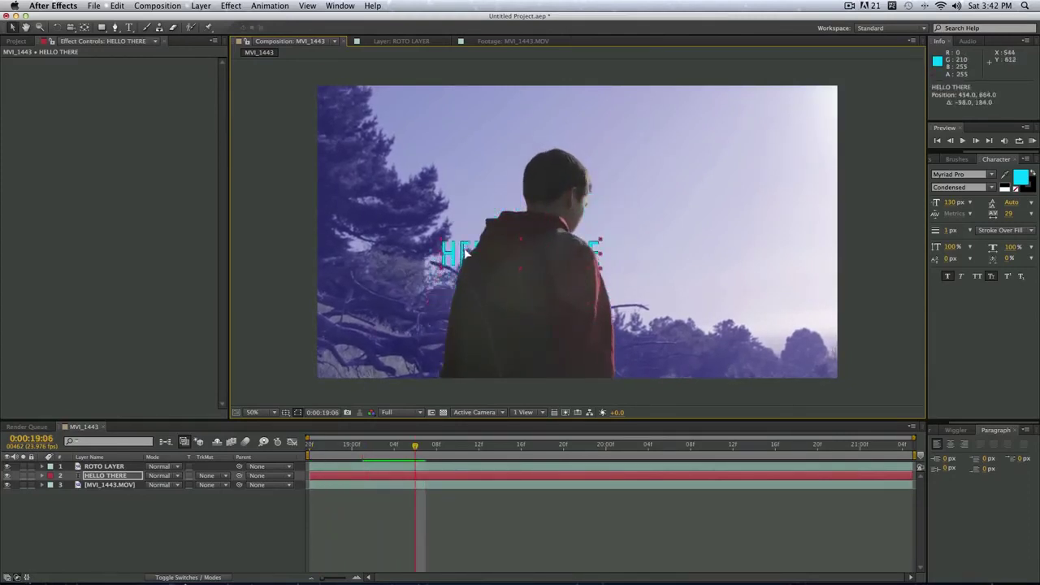
{"action": "left_click_drag", "start_coordinate": [668, 285], "coordinate": [715, 264]}
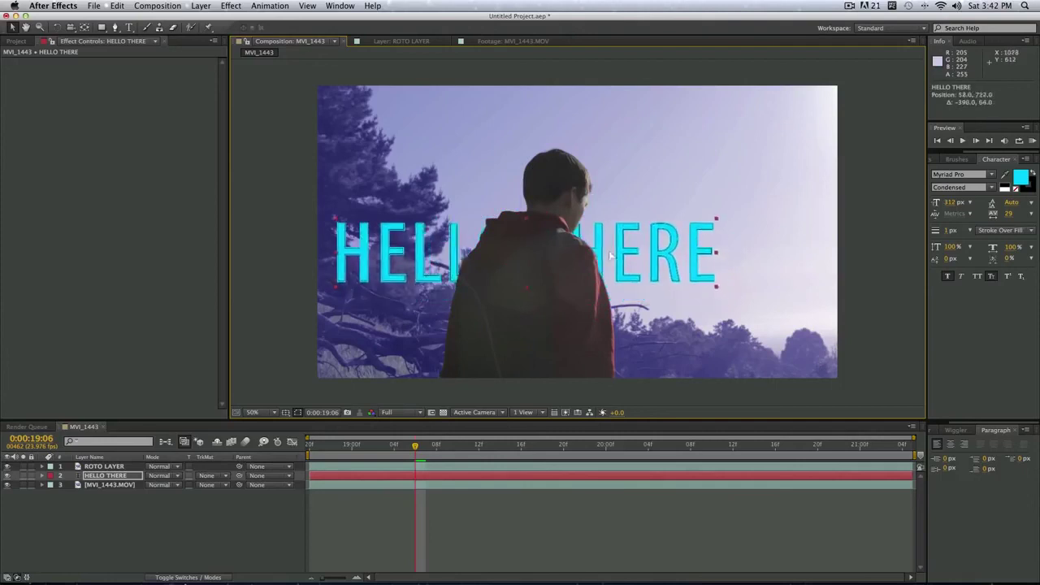
- Play the composition from its start to check the HELLO THERE text behind the man
{"action": "key", "text": "space"}
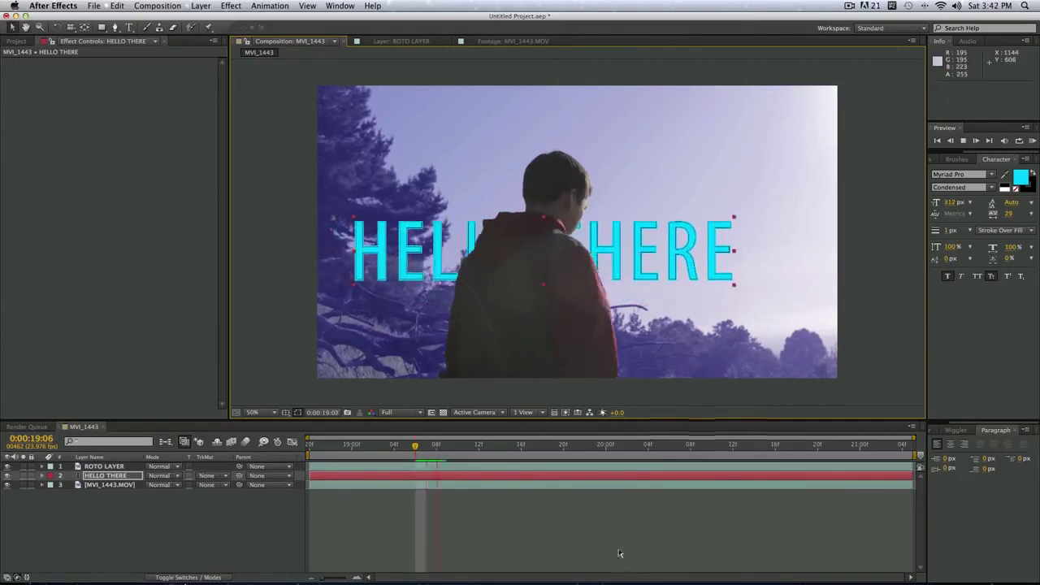
{"action": "left_click", "coordinate": [612, 527]}
{"action": "left_click_drag", "start_coordinate": [337, 446], "coordinate": [278, 449]}
{"action": "key", "text": "space"}
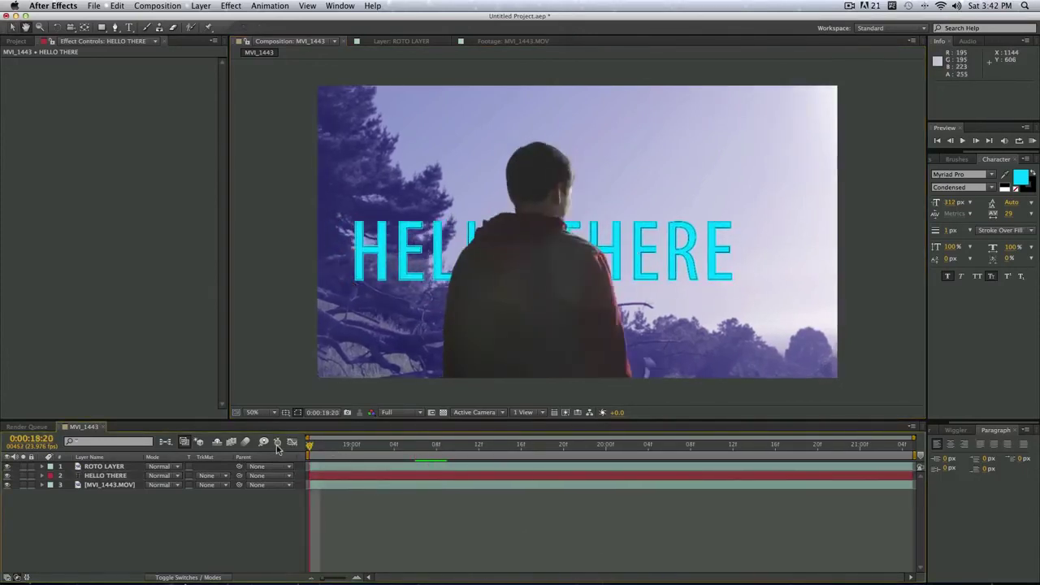
{"action": "key", "text": "space"}
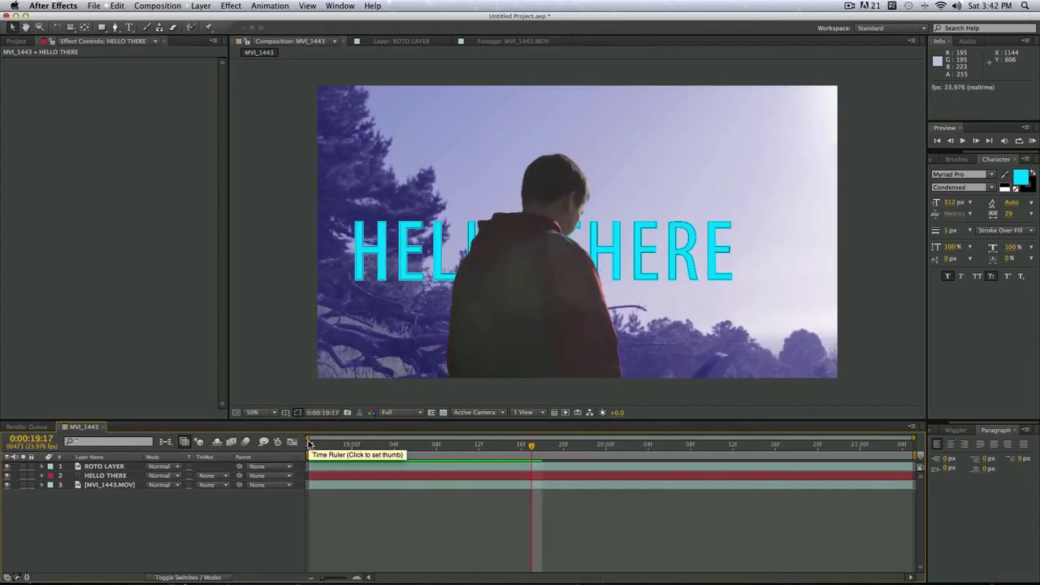